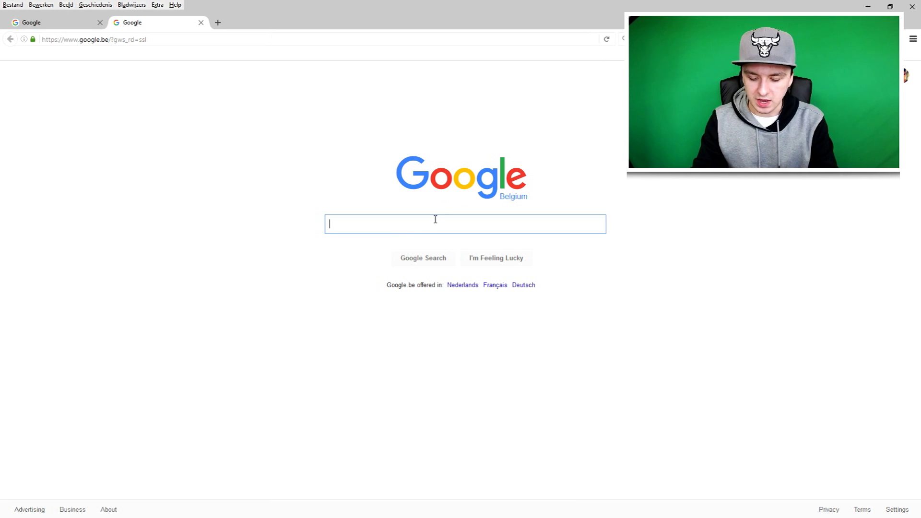
Search Google Images for 'beach at night'.
text(beach )
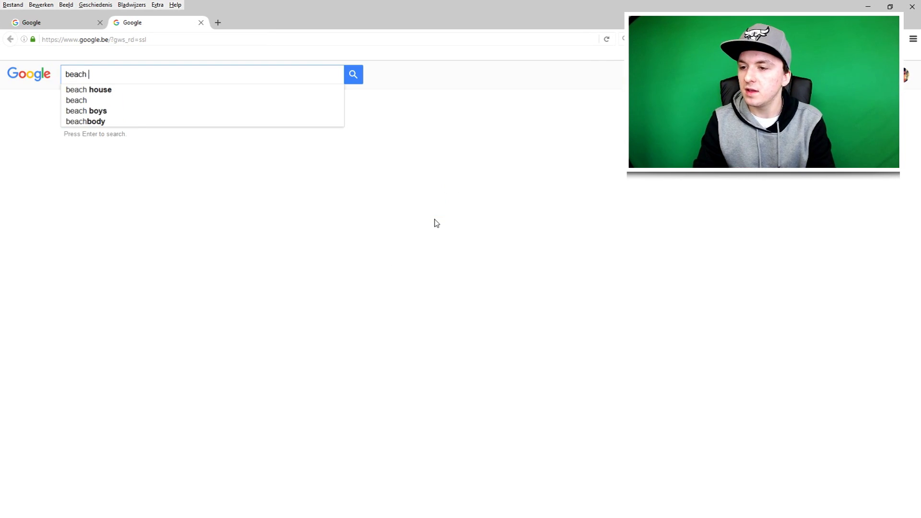
text(at night)
key(Return)
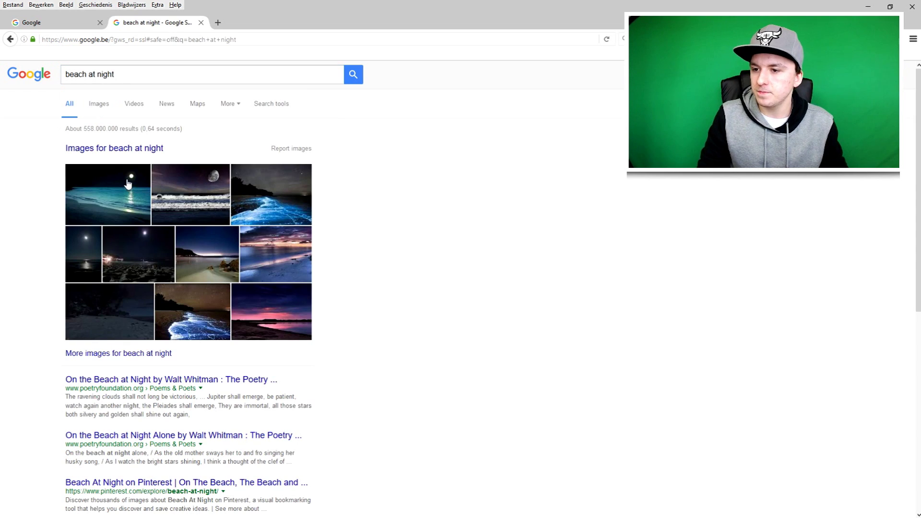
click(98, 103)
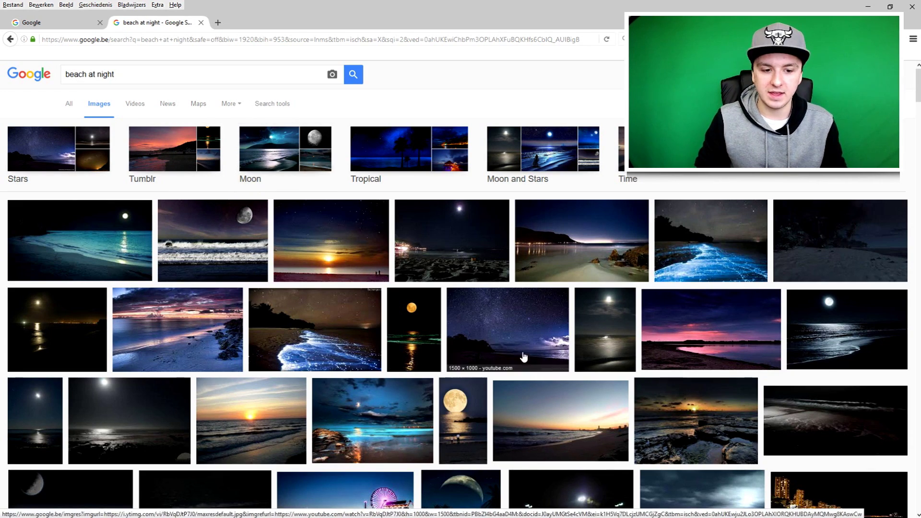
Save the pink-sky night beach wallpaper, then close the search tab.
click(691, 346)
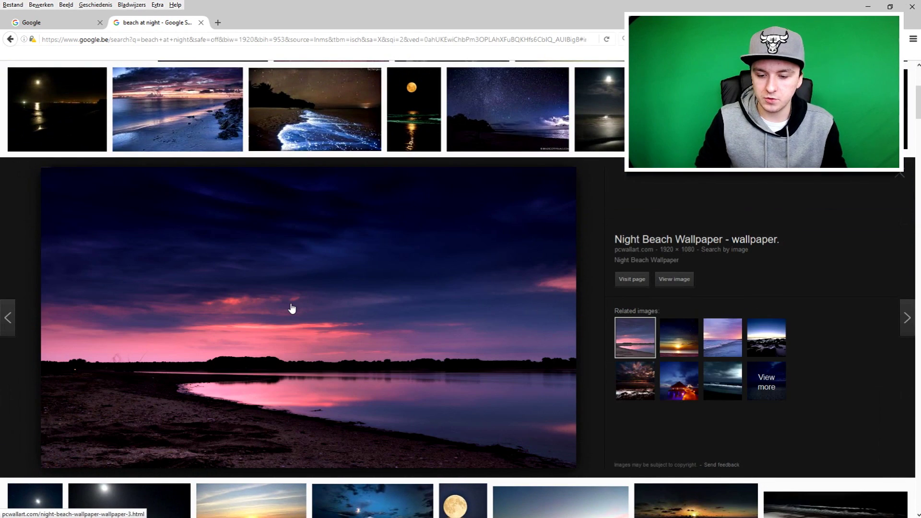
right_click(310, 295)
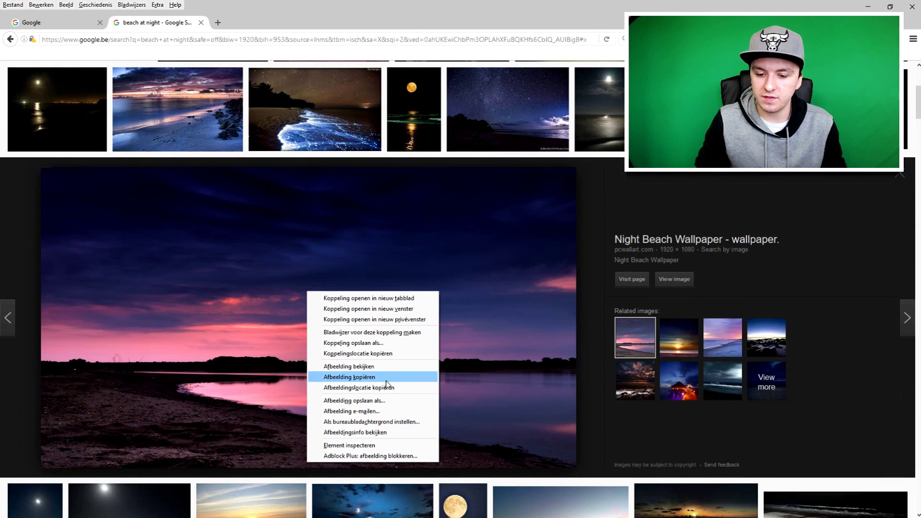
click(391, 399)
key(Return)
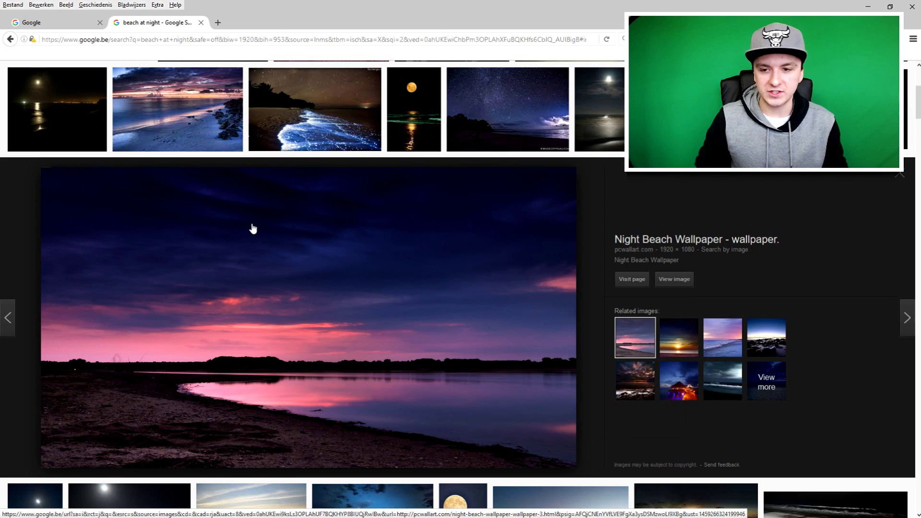
click(200, 23)
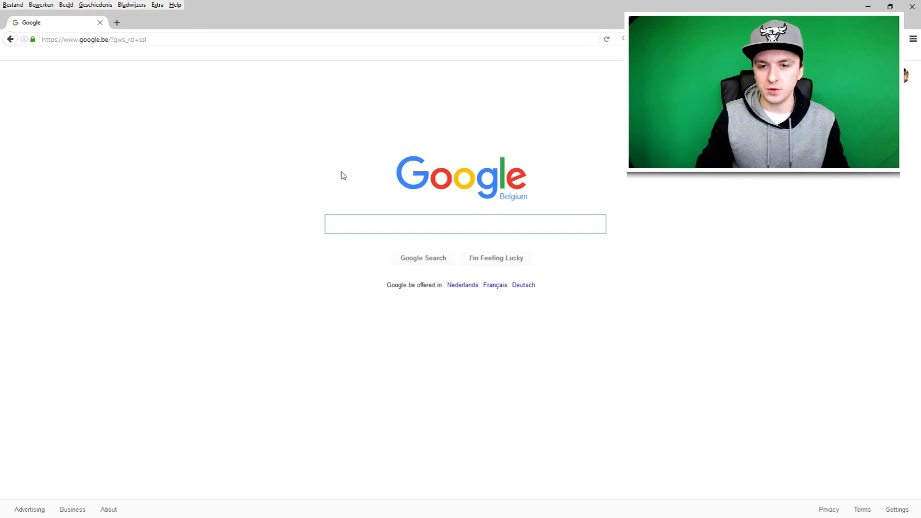
Search images for 'nocopyrightsounds circle' and preview the glowing blue ring.
text(nocop)
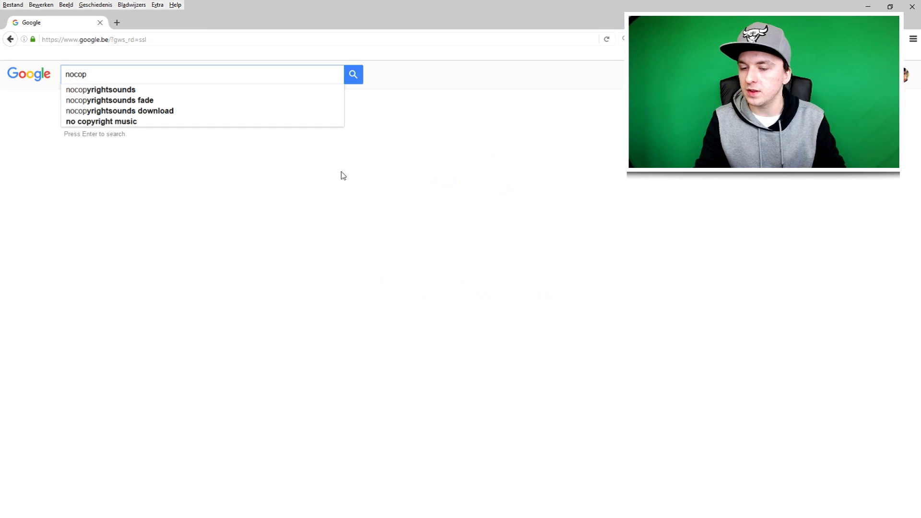
text(yrightsounds circle)
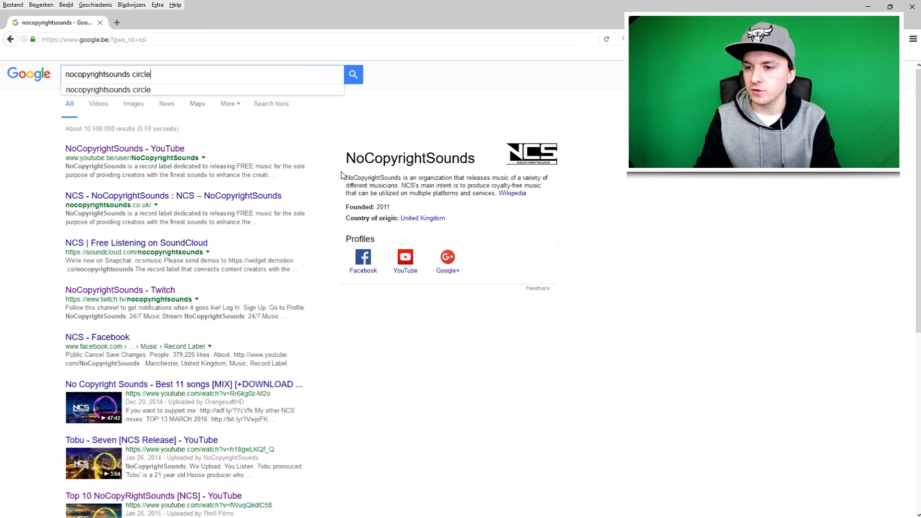
click(134, 104)
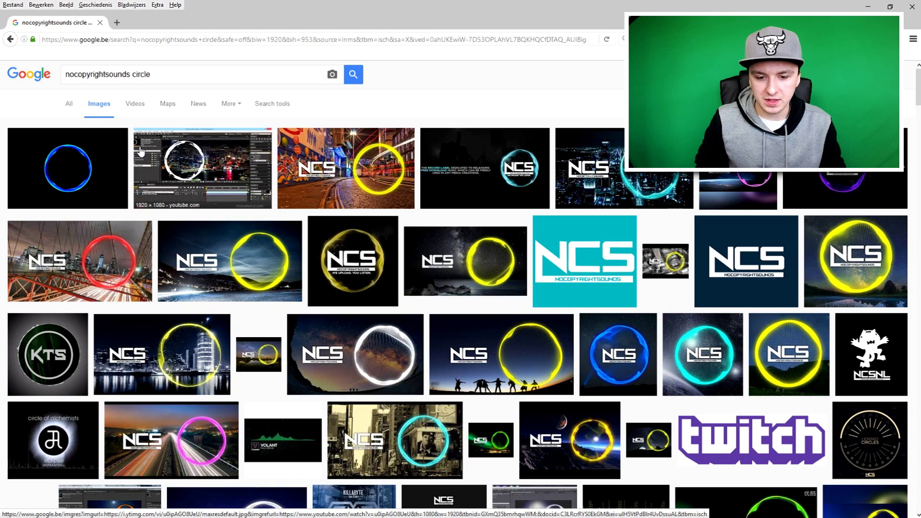
click(84, 162)
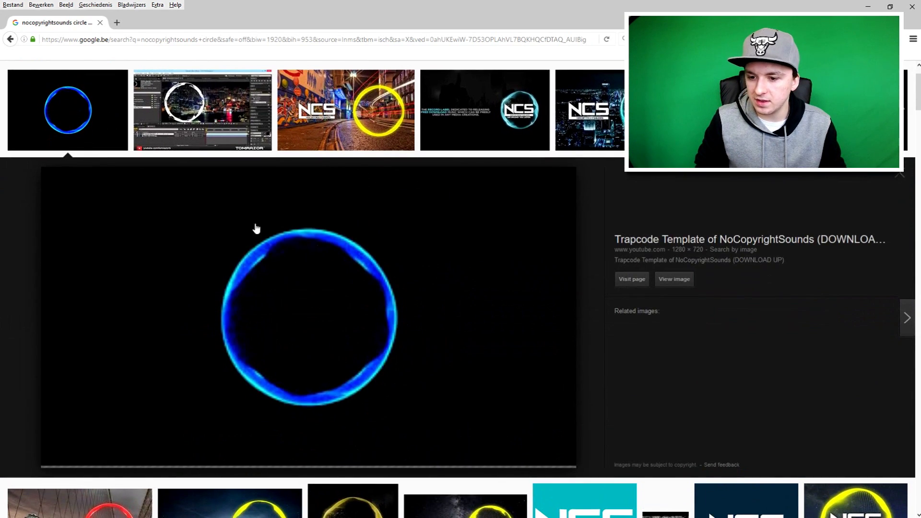
Save the blue circle image into the project folder.
right_click(423, 268)
click(503, 363)
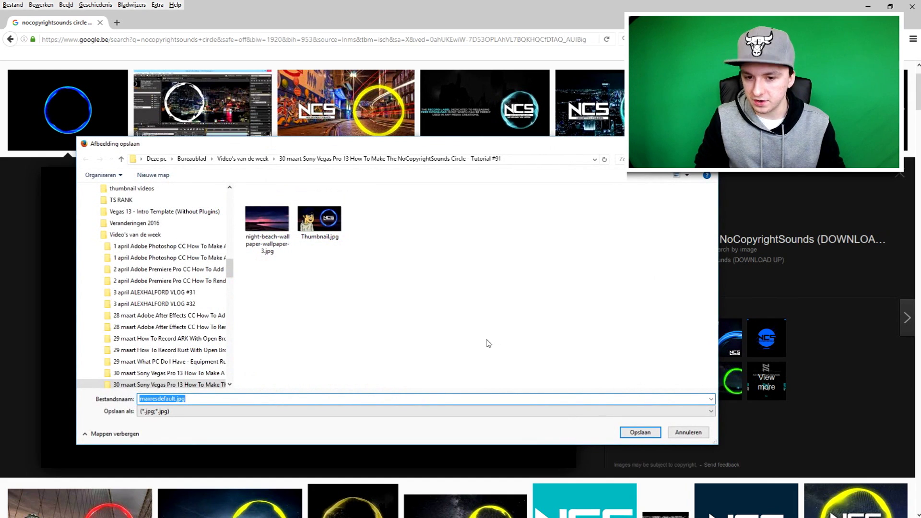
key(Return)
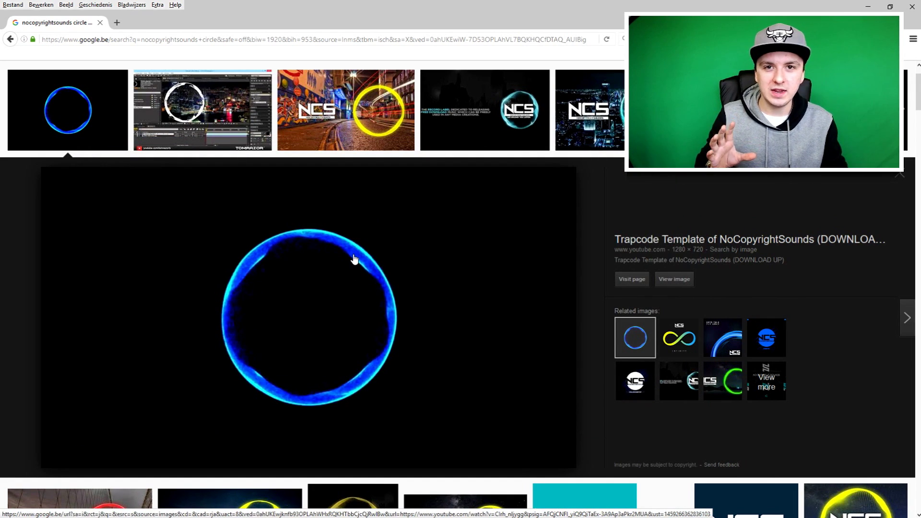
scroll(354, 259, up, 2)
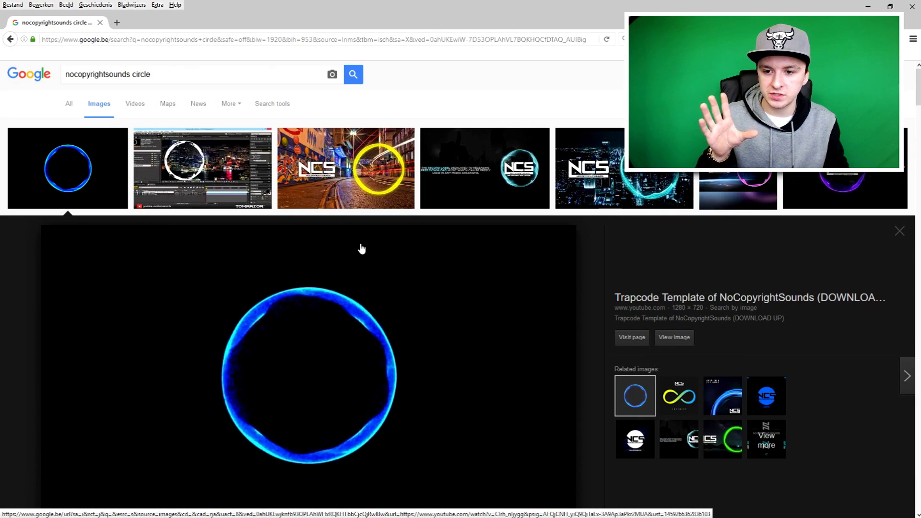
triple_click(99, 76)
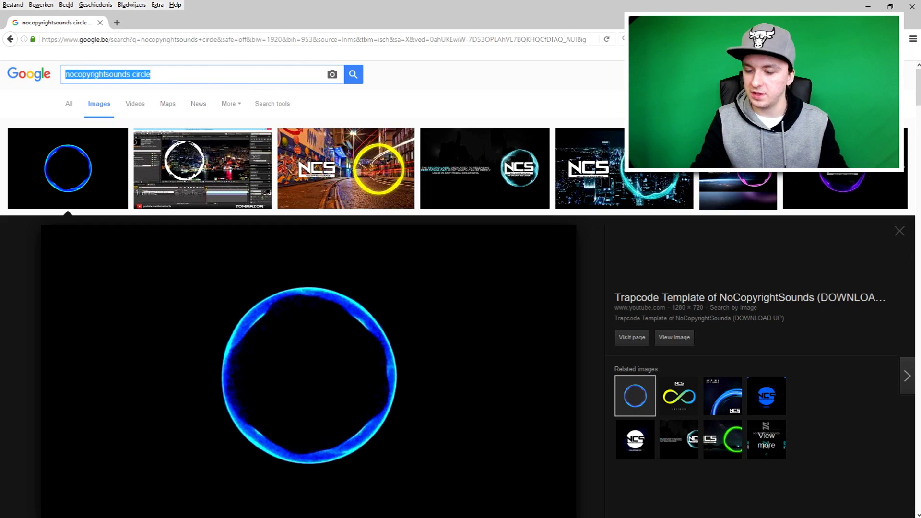
Change the image search to 'nocopyrightsounds logo'.
key(End)
key(BackSpace)
key(BackSpace)
key(BackSpace)
key(BackSpace)
key(BackSpace)
key(BackSpace)
text(logo)
key(Return)
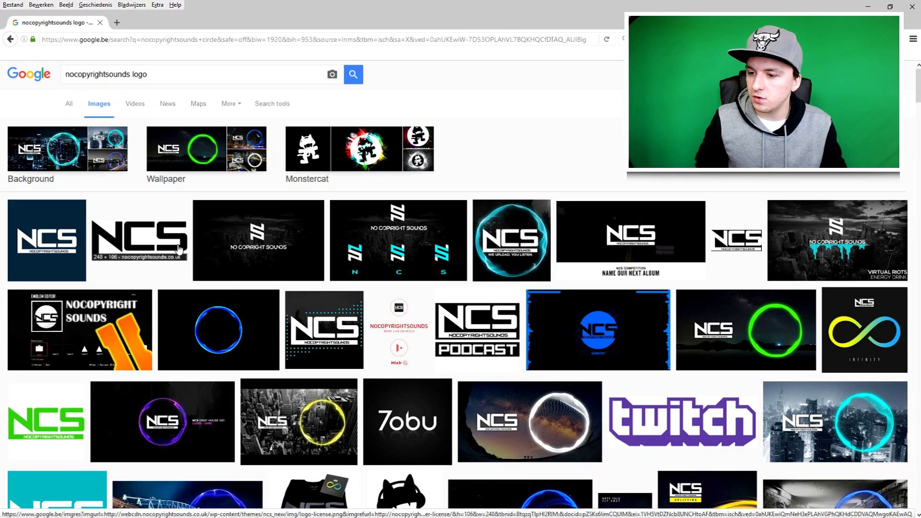
Browse the NCS logo results and preview the blue NCS logo.
click(163, 249)
scroll(556, 170, down, 5)
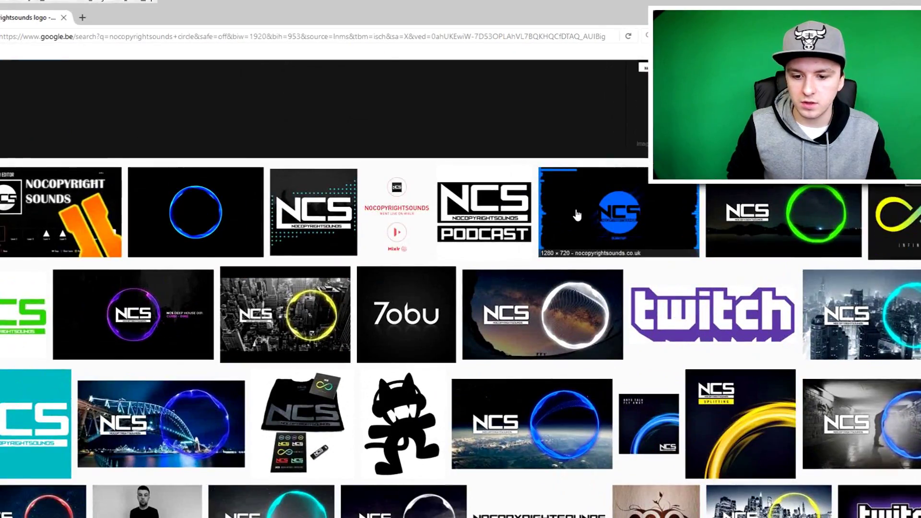
scroll(577, 214, down, 10)
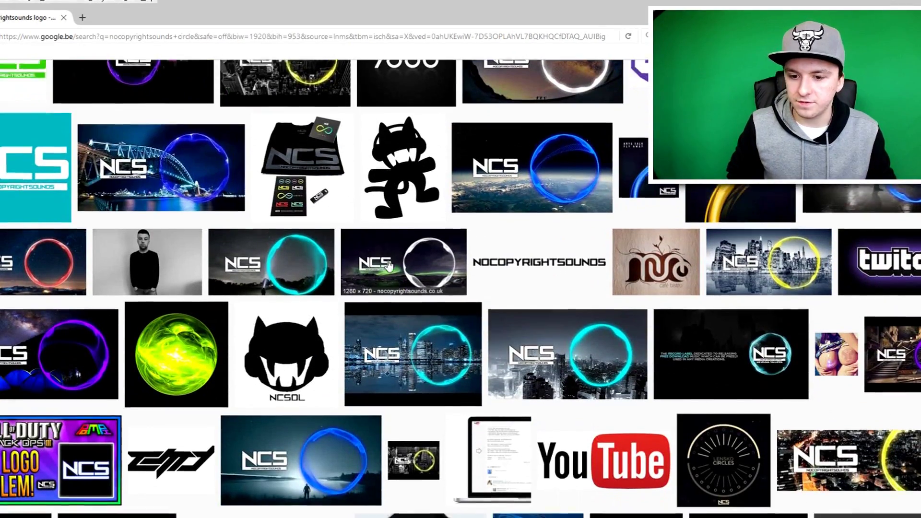
scroll(388, 262, down, 15)
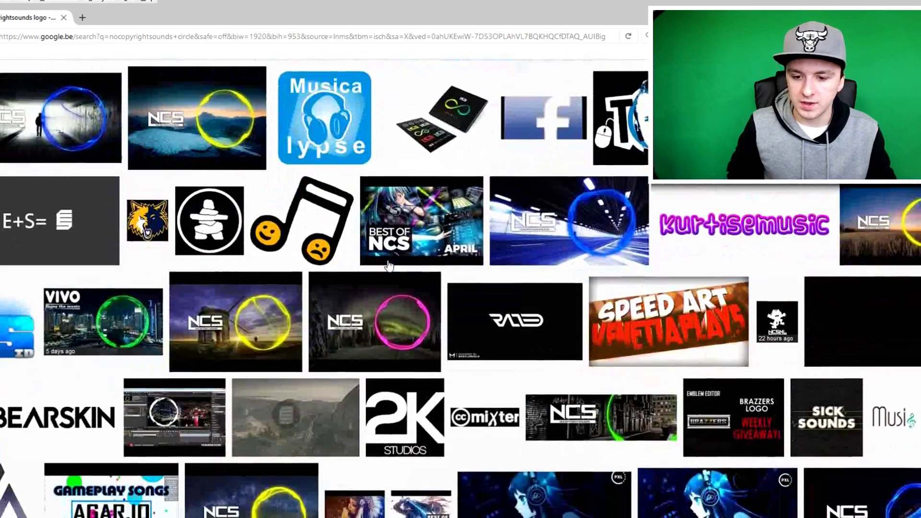
scroll(388, 263, down, 14)
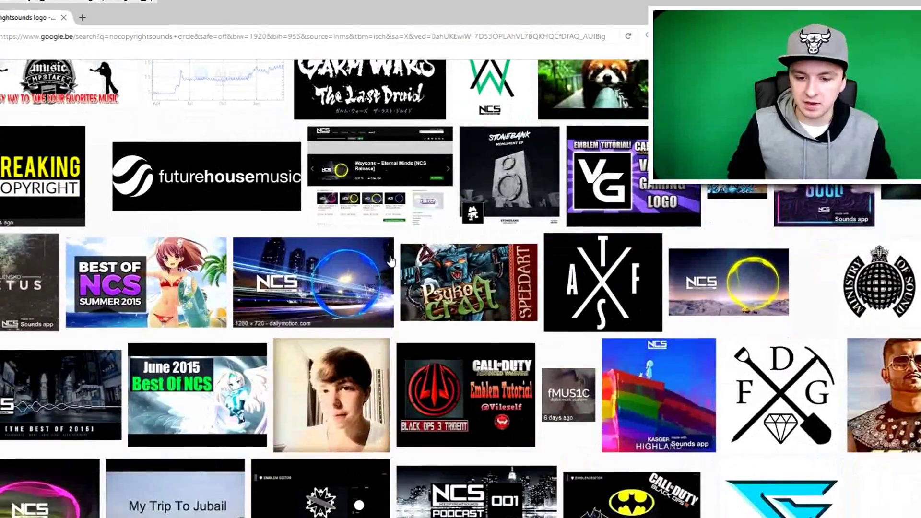
scroll(395, 261, down, 9)
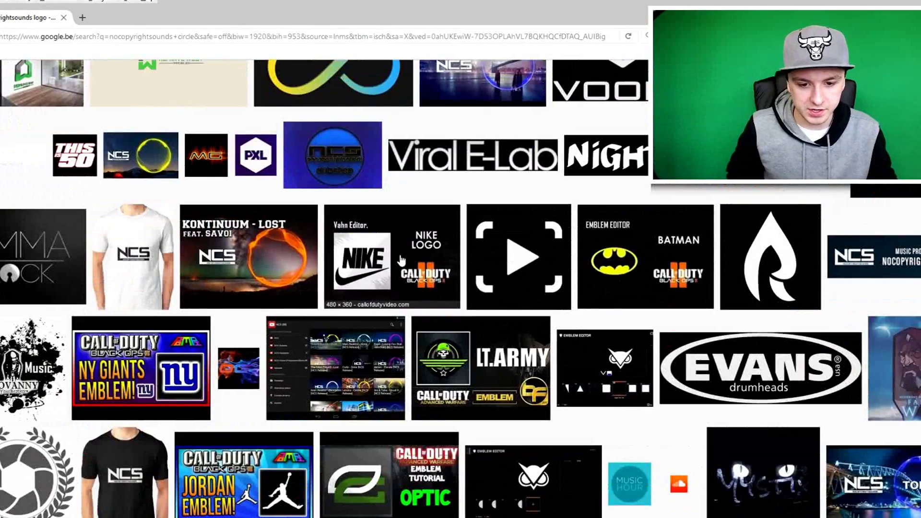
scroll(392, 259, up, 12)
scroll(392, 259, down, 10)
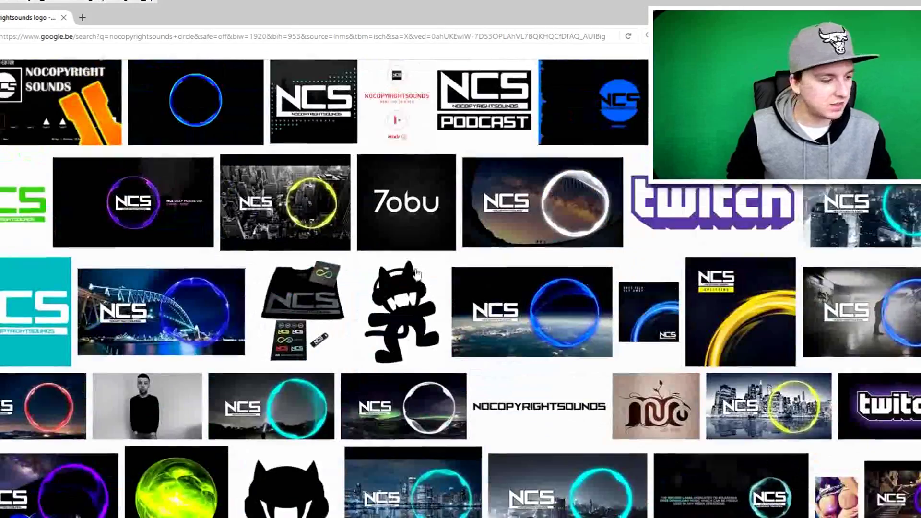
click(417, 254)
scroll(419, 253, up, 5)
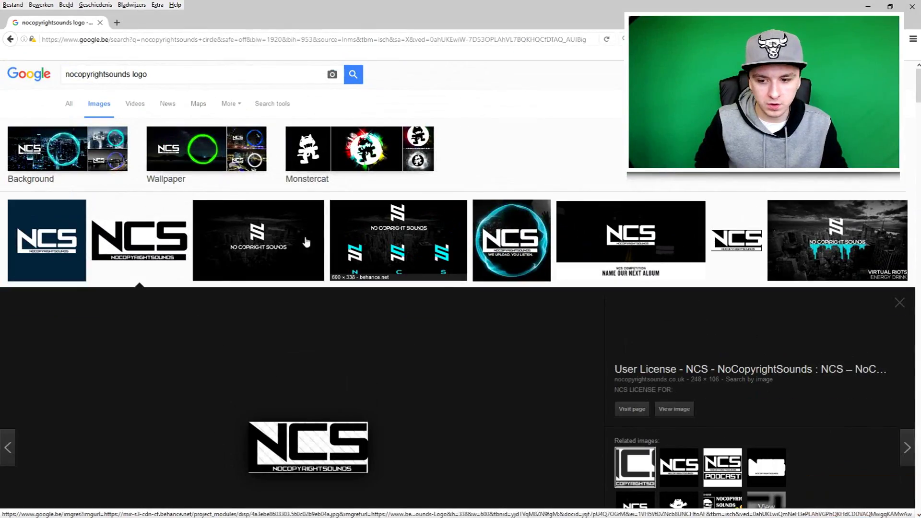
click(309, 243)
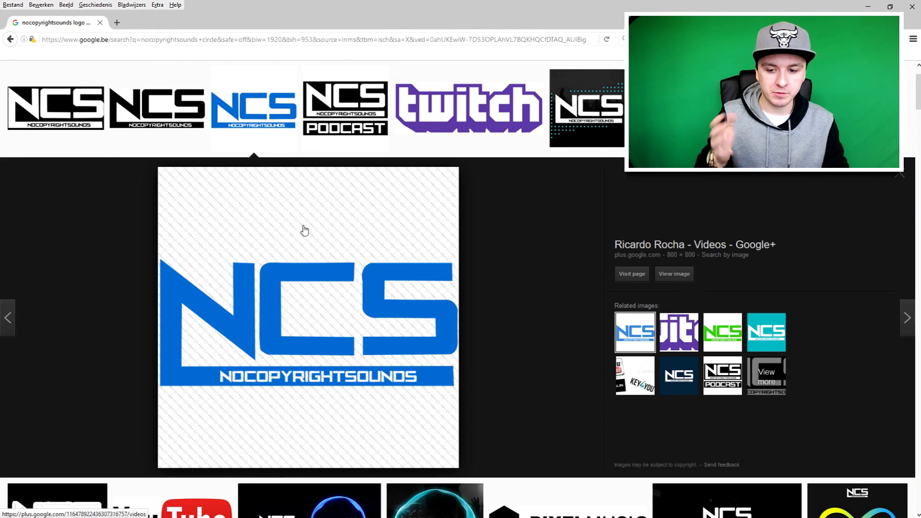
Save the blue NCS logo as a PNG in the project folder.
right_click(303, 260)
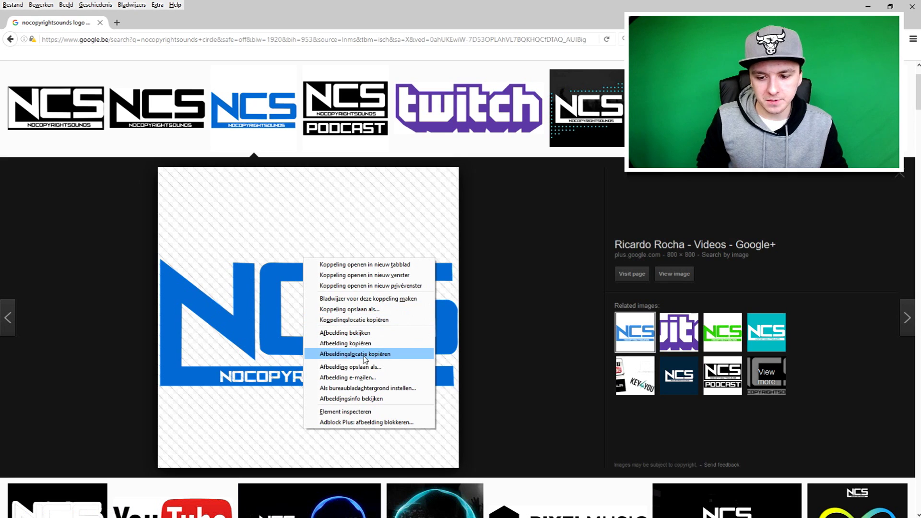
click(370, 366)
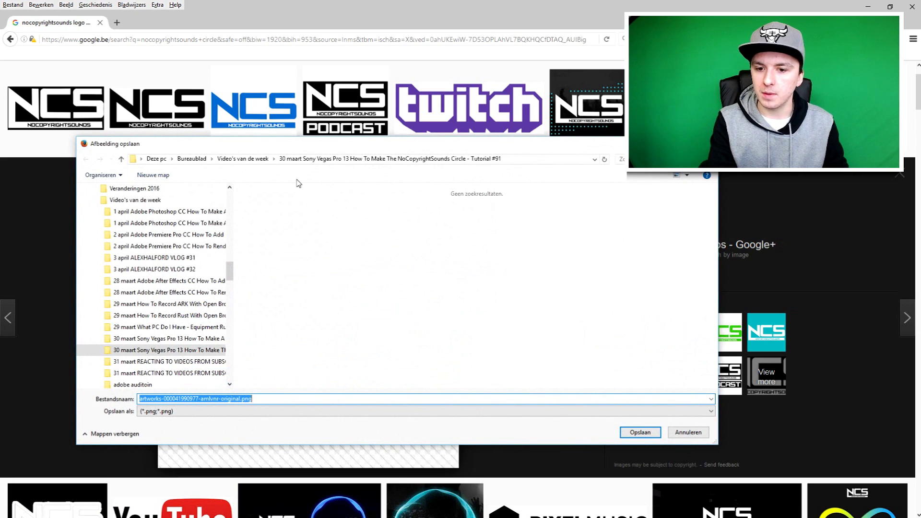
key(Return)
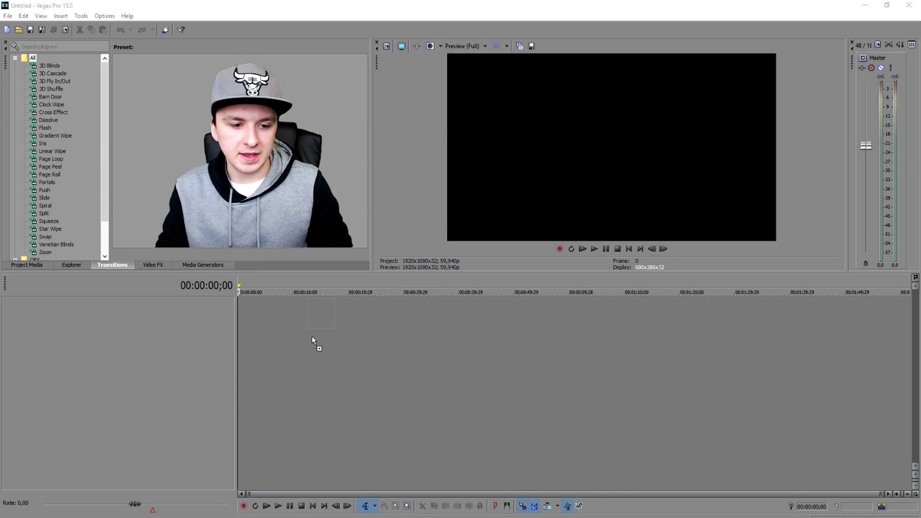
Place the beach image at the timeline start as a five-second event and lower its opacity to about 50%.
drag(314, 341, 249, 312)
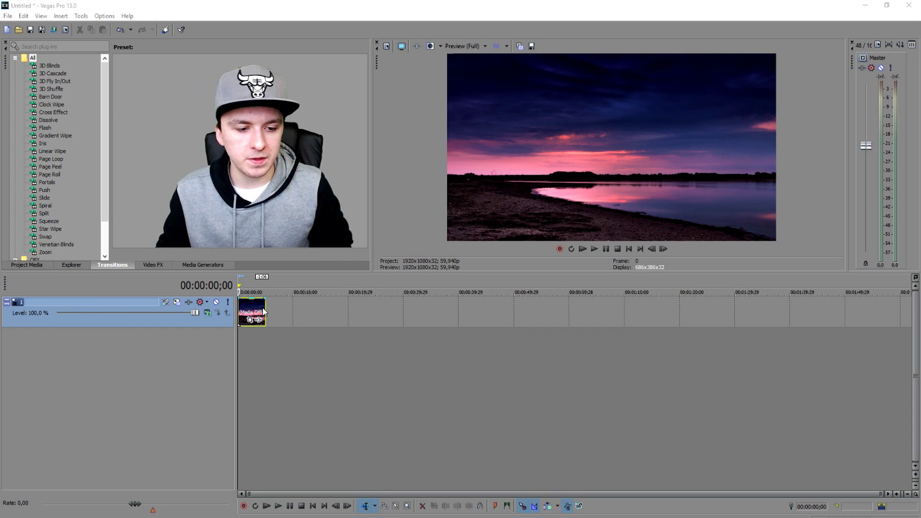
scroll(263, 311, up, 6)
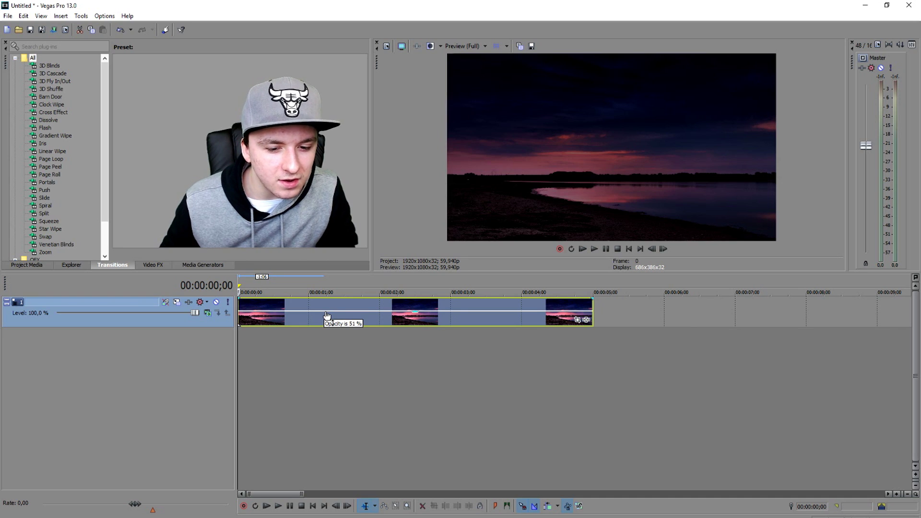
drag(325, 316, 319, 320)
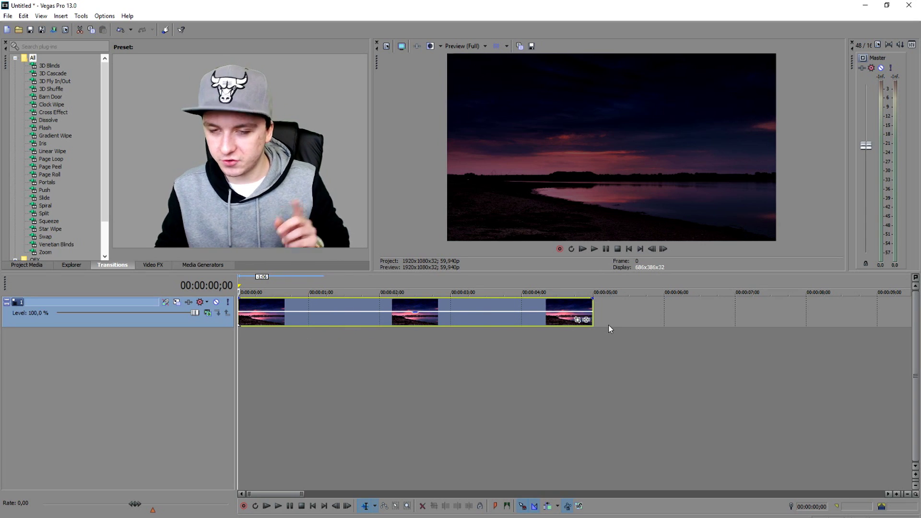
right_click(638, 315)
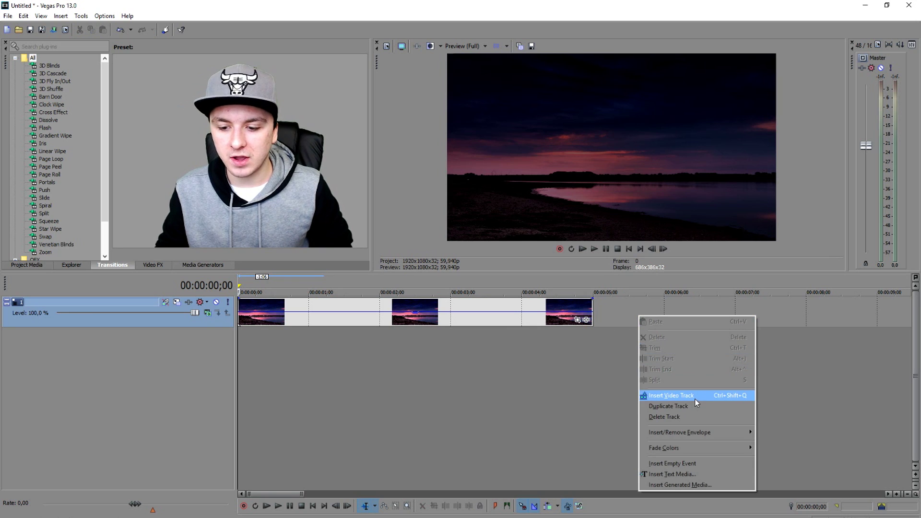
Insert a video track, put the blue circle clip on it, and set compositing to Screen.
click(695, 399)
drag(613, 347, 304, 313)
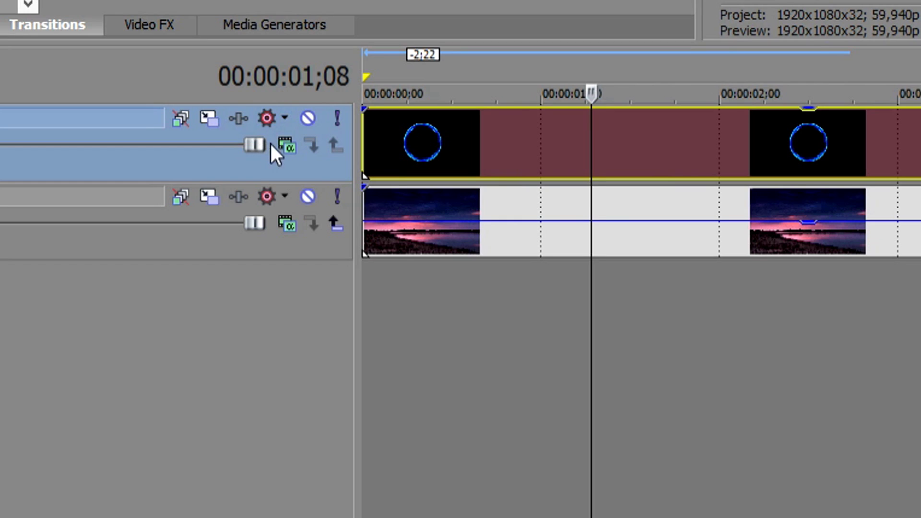
click(287, 142)
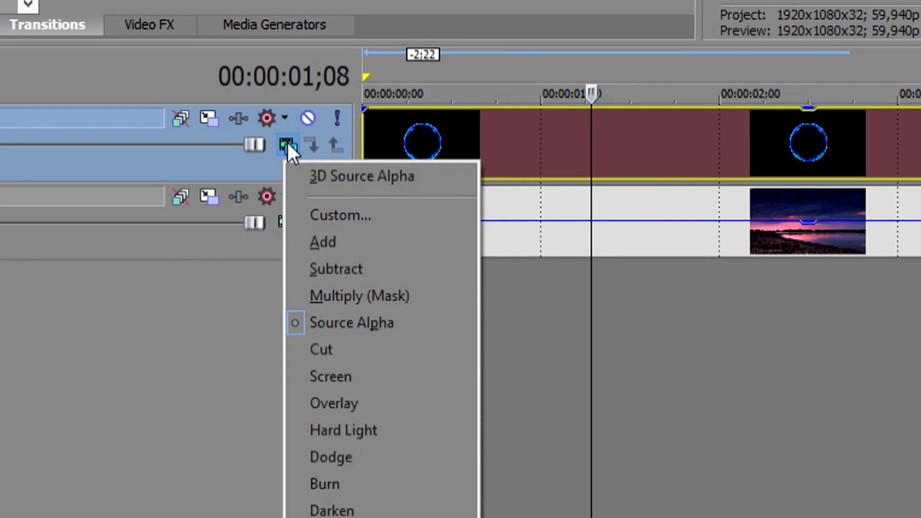
click(431, 384)
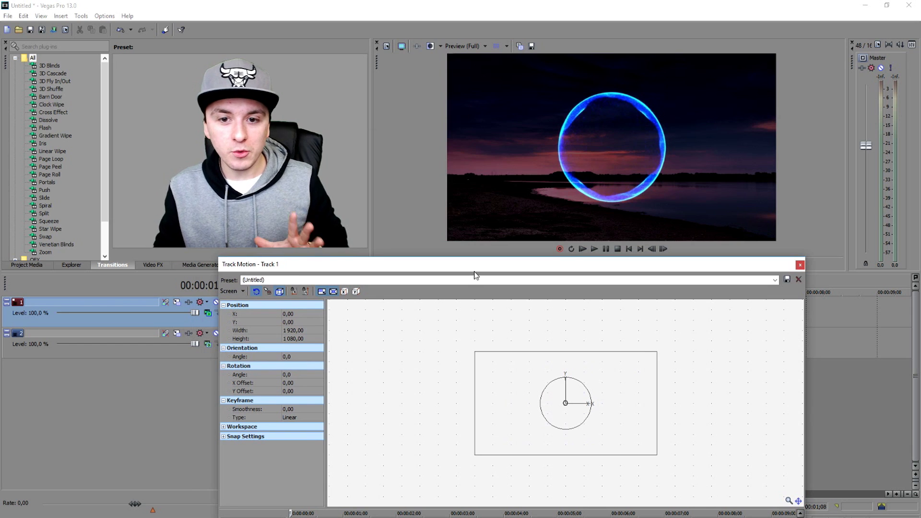
In Track Motion, scale the circle down to about 1991.53 × 1120.23 and position it right.
click(339, 78)
drag(657, 357, 713, 333)
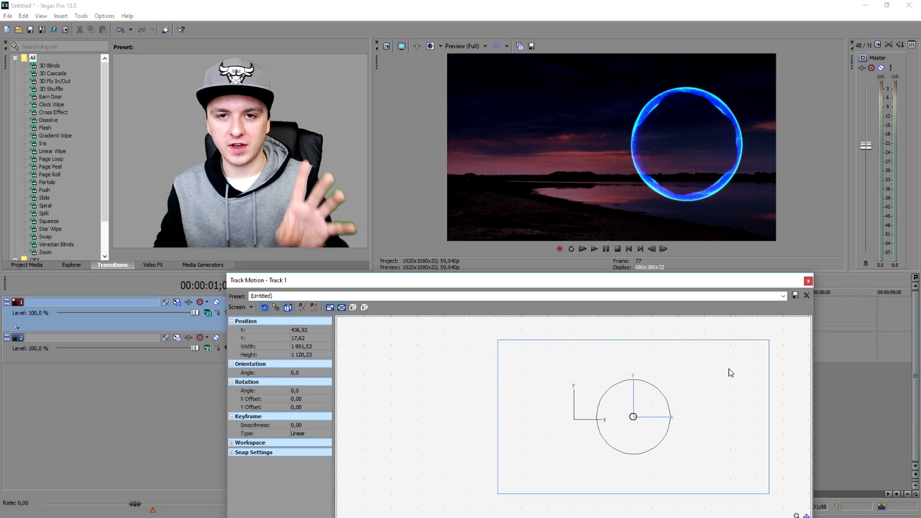
click(808, 281)
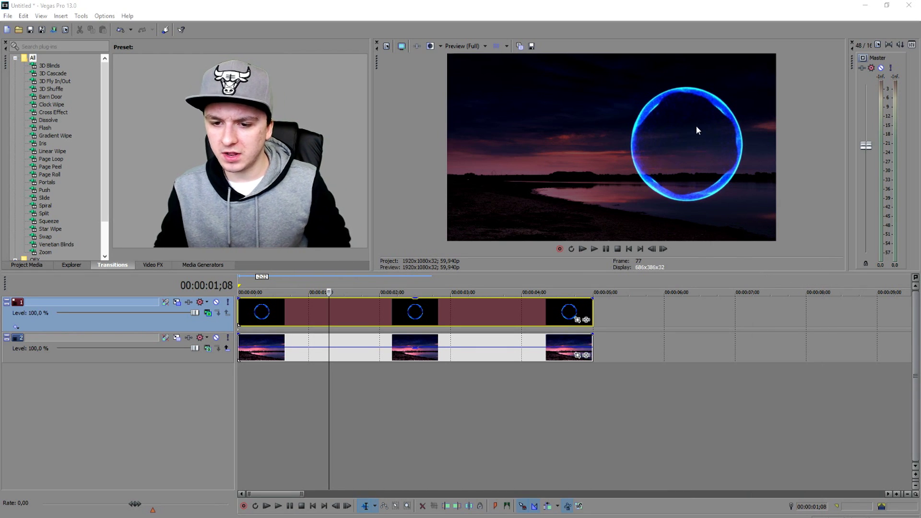
Duplicate the circle track three times and insert a new top video track for the logo.
right_click(617, 312)
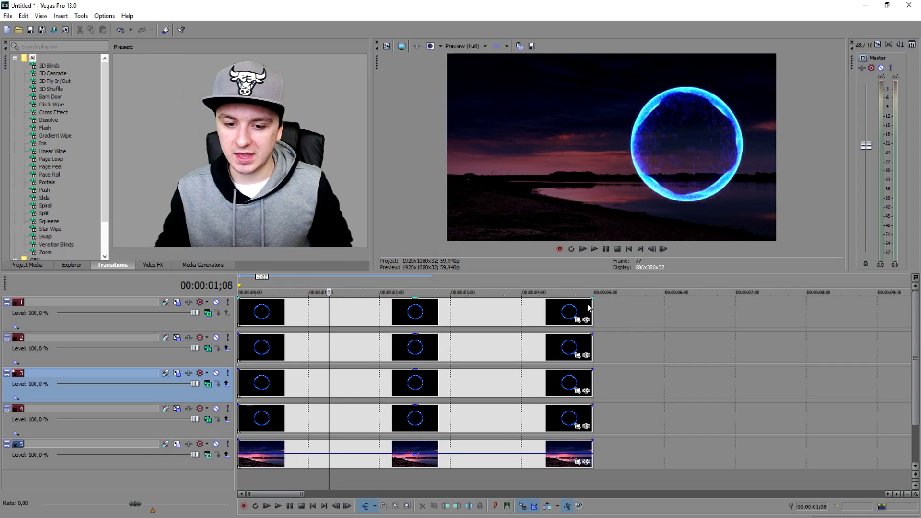
scroll(655, 305, down, 2)
scroll(655, 305, up, 2)
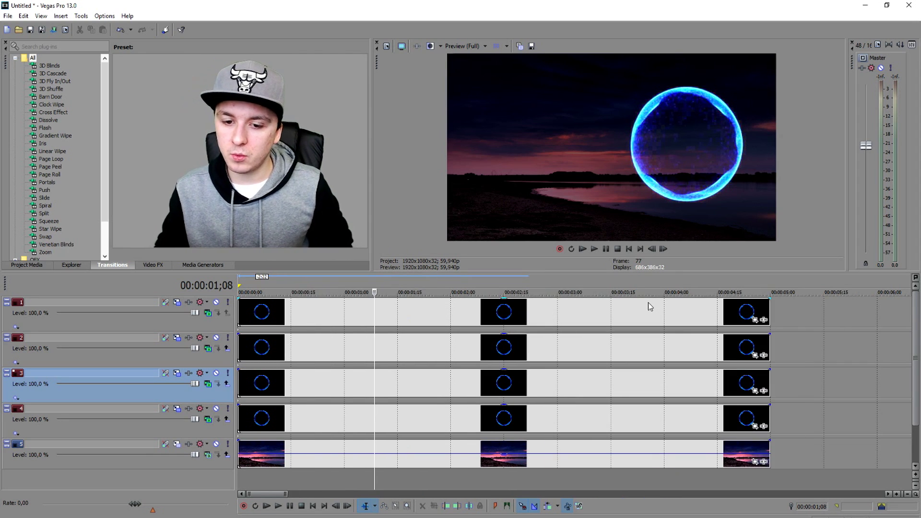
scroll(624, 288, down, 1)
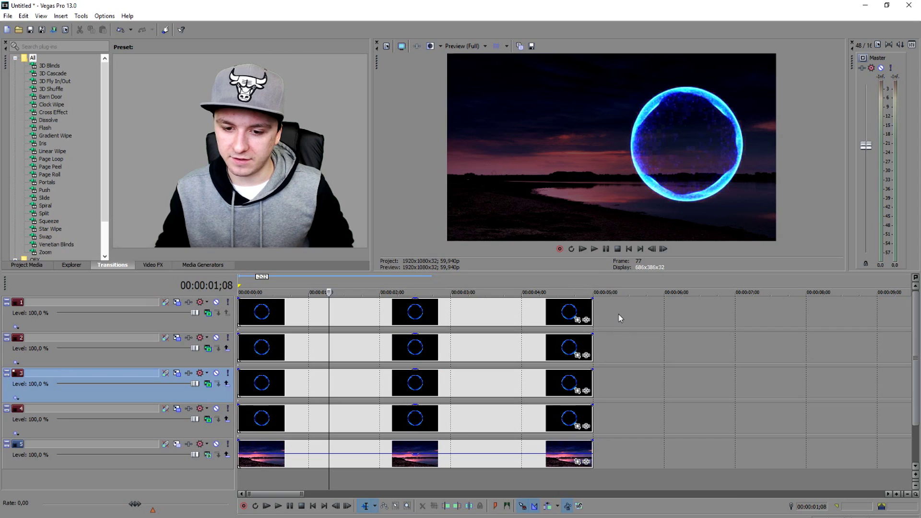
right_click(619, 319)
click(678, 393)
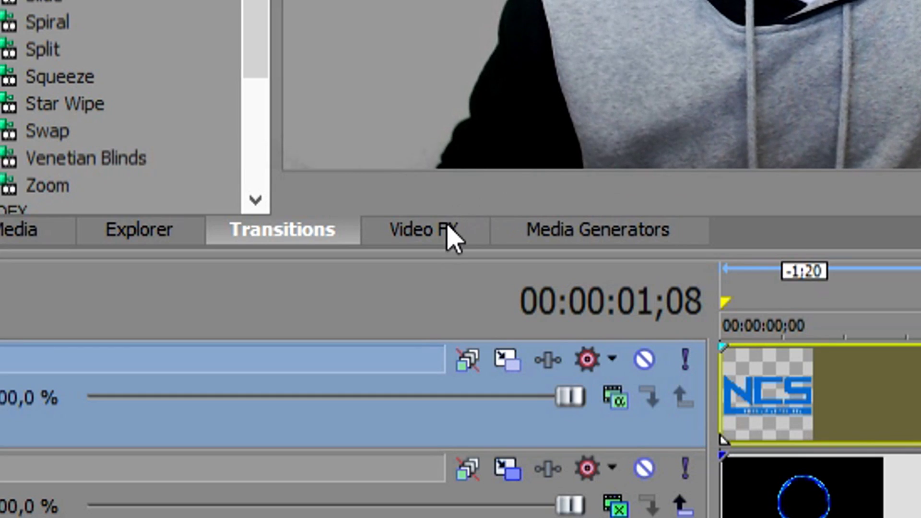
Apply Black and White plus Brightness and Contrast (Brightness 1.000) to the NCS logo clip.
click(156, 264)
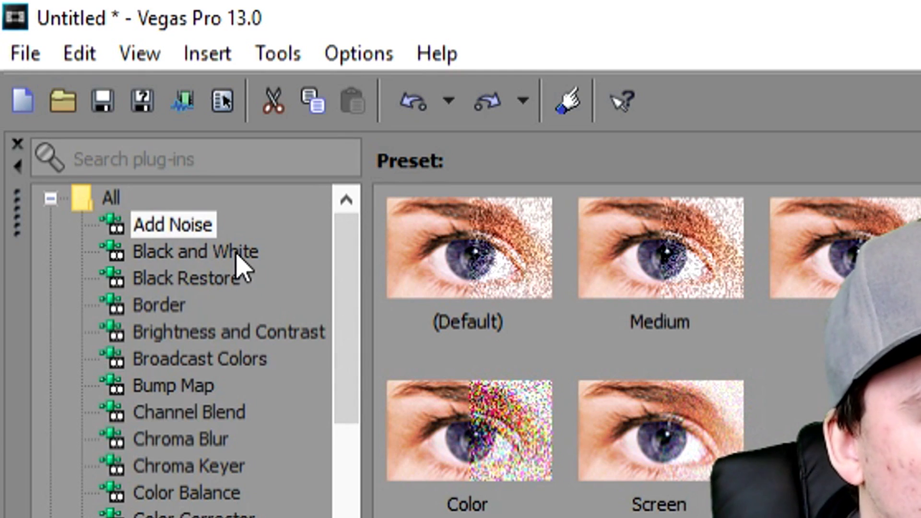
drag(195, 251, 370, 309)
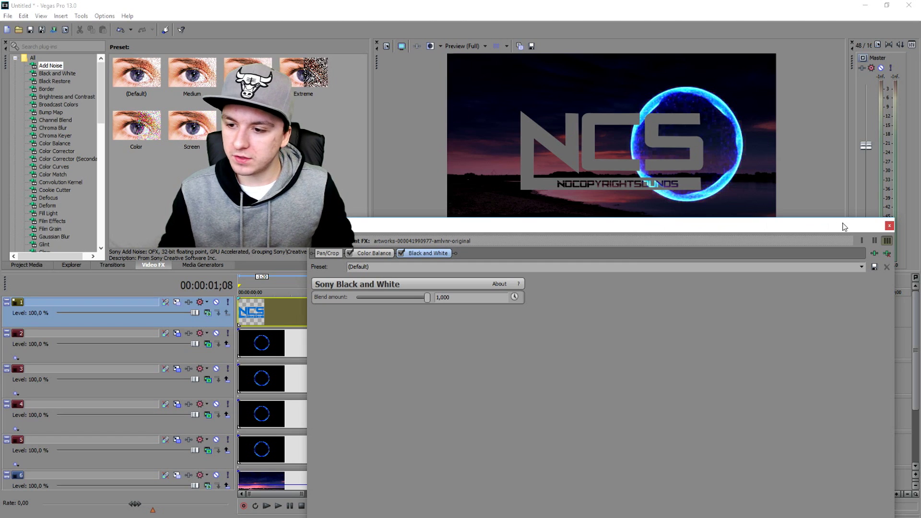
click(889, 226)
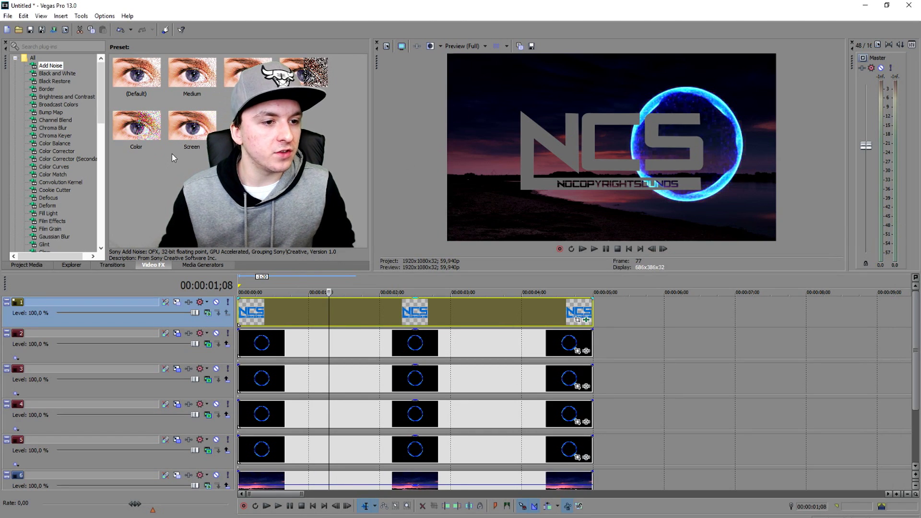
drag(74, 97, 468, 309)
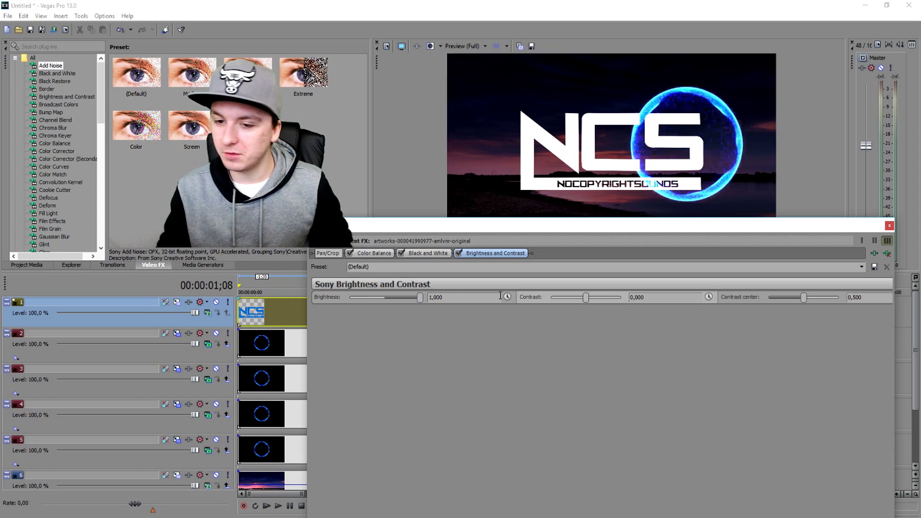
click(889, 226)
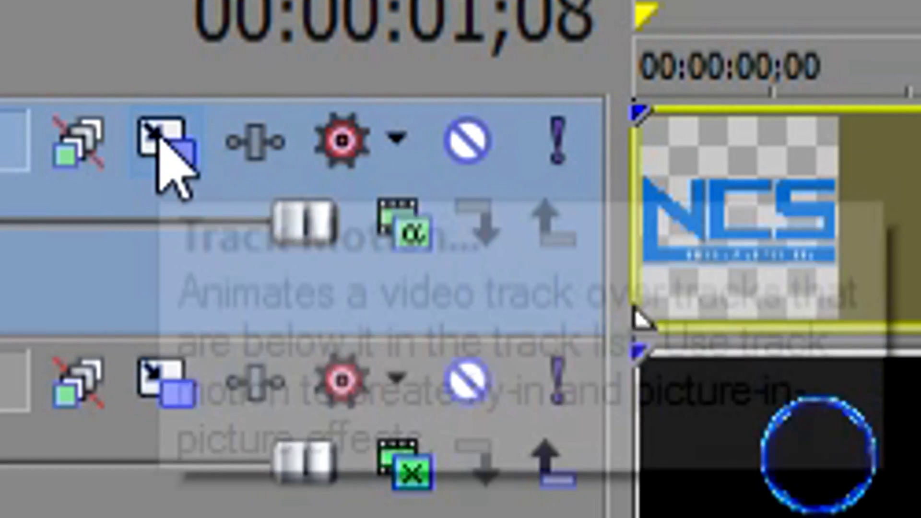
click(158, 151)
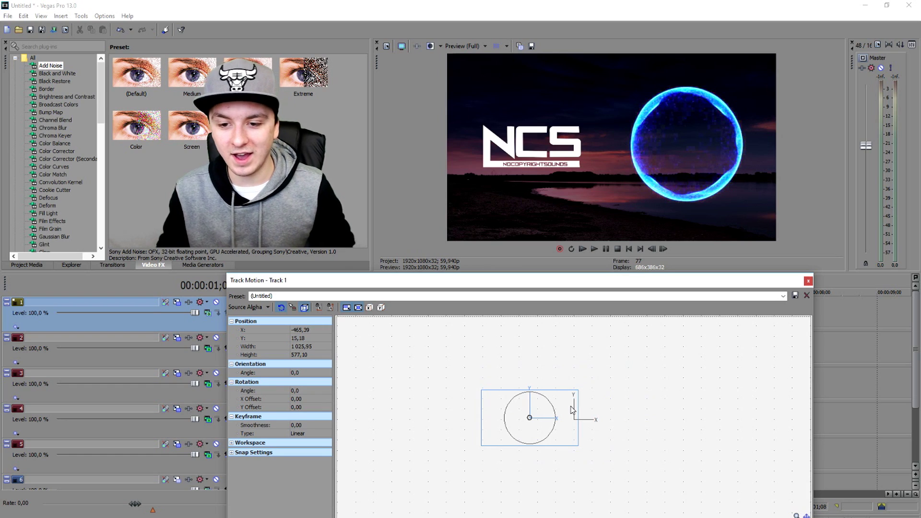
Nudge the logo's Track Motion frame to X -448.37, left of the ring.
scroll(562, 408, up, 3)
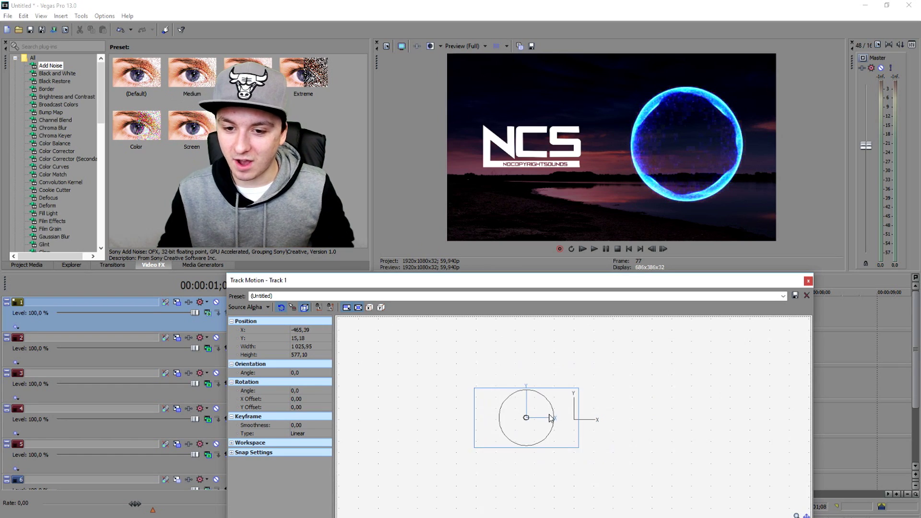
drag(549, 422, 563, 403)
click(808, 281)
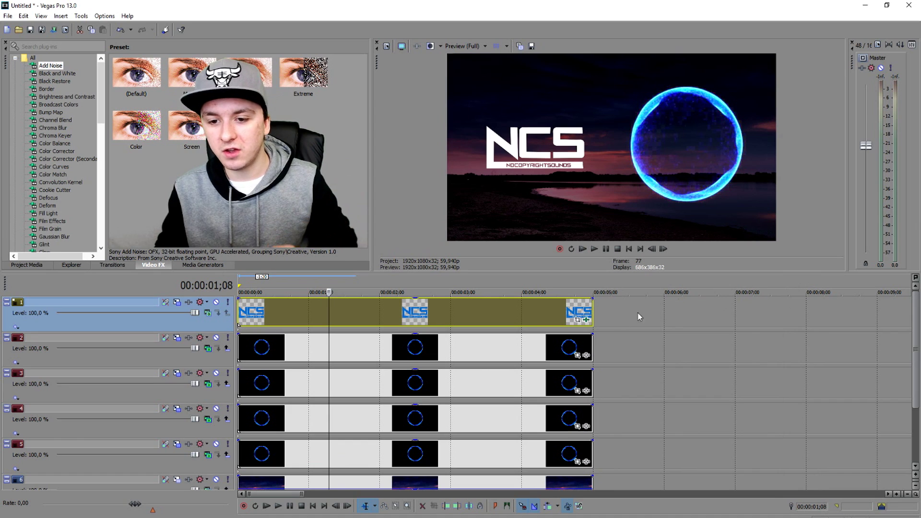
Play the composition from the start with the music track beneath the visuals, then stop.
scroll(467, 375, down, 3)
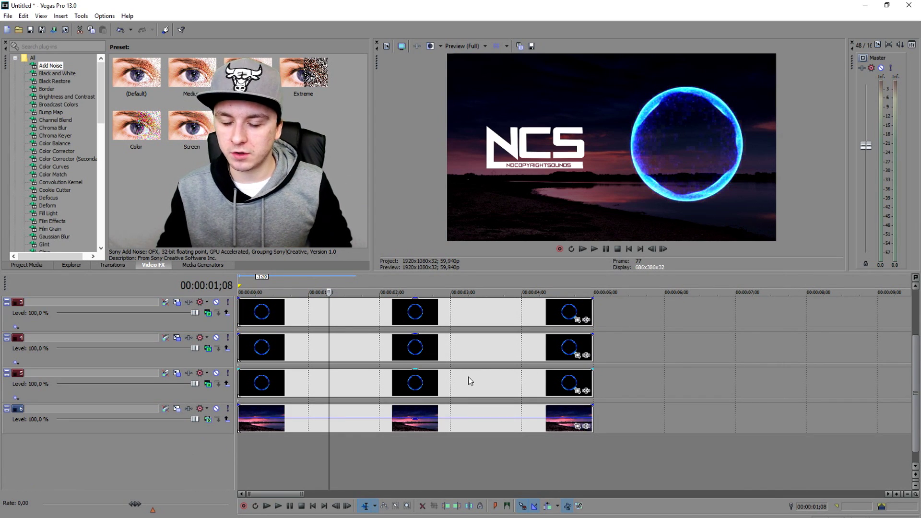
mouse_move(469, 374)
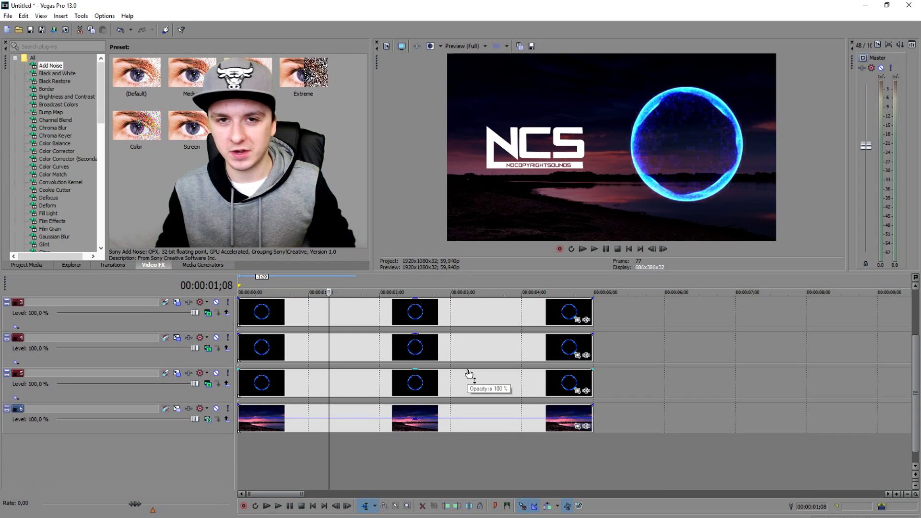
key(space)
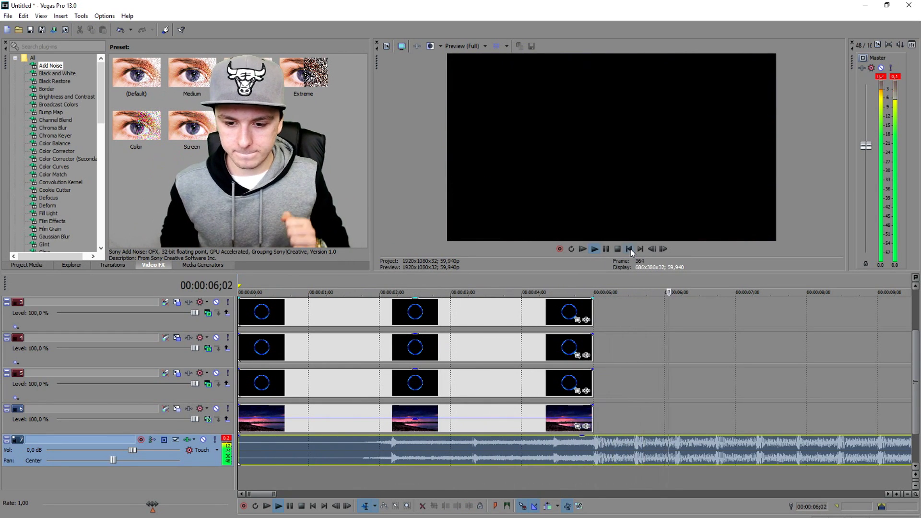
key(space)
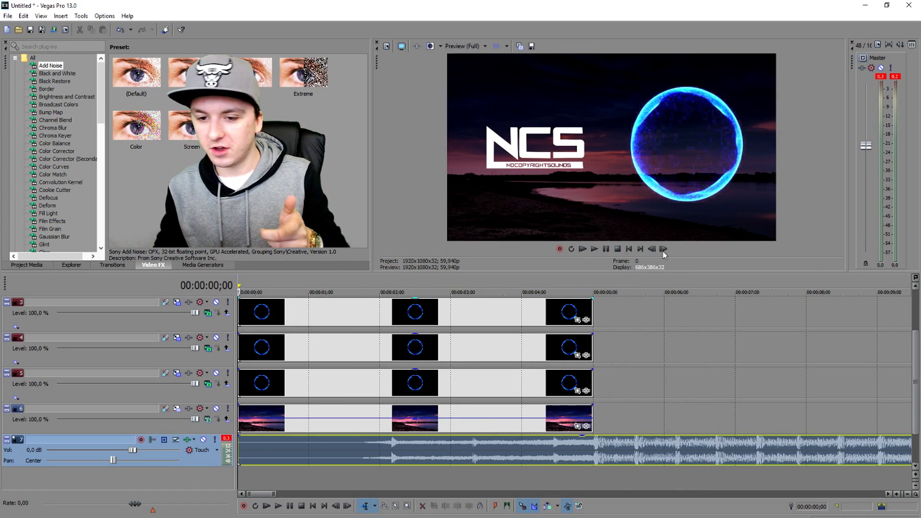
scroll(620, 338, down, 3)
scroll(355, 329, down, 2)
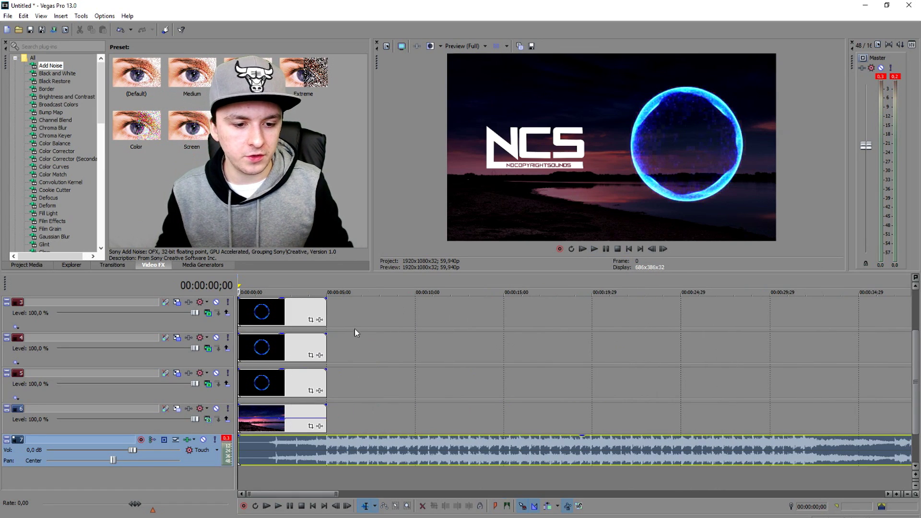
Loop the circle clips on tracks 3 and 4 to about 33 seconds and extend track 5's to the song's end.
drag(326, 310, 827, 311)
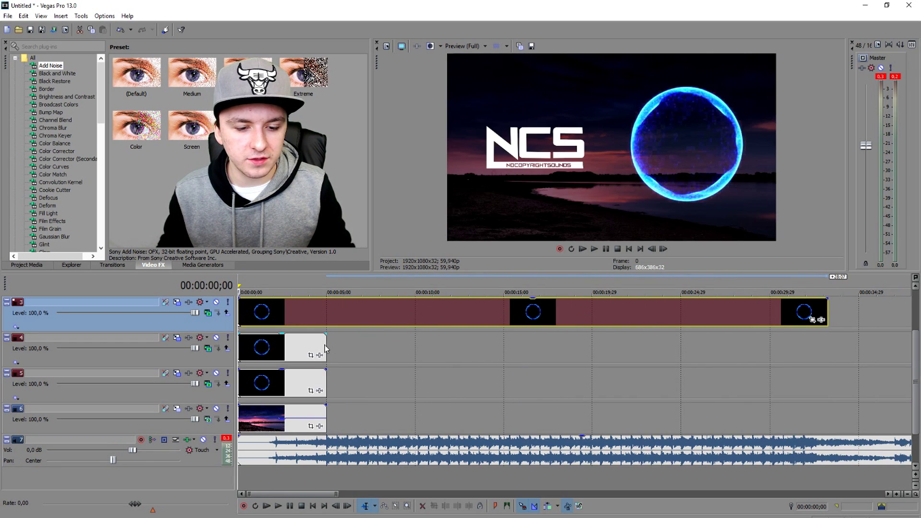
drag(326, 348, 820, 341)
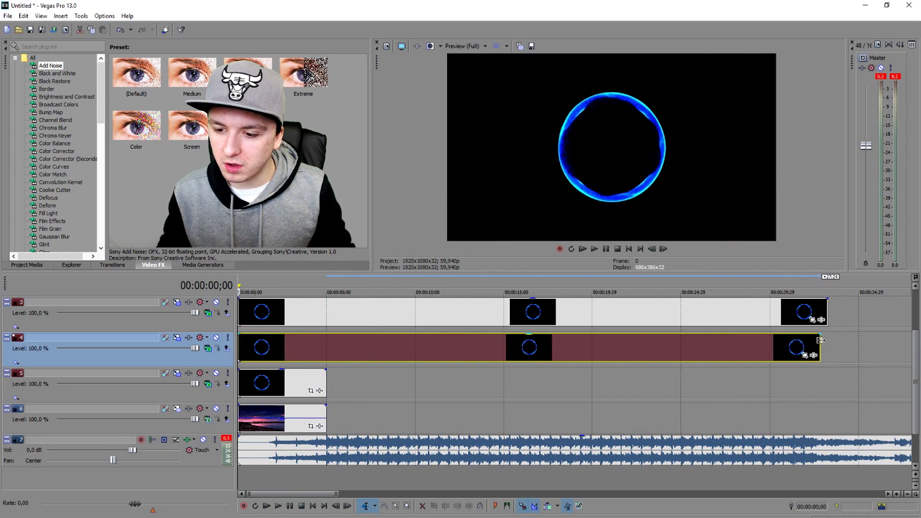
scroll(398, 387, down, 5)
drag(252, 384, 900, 390)
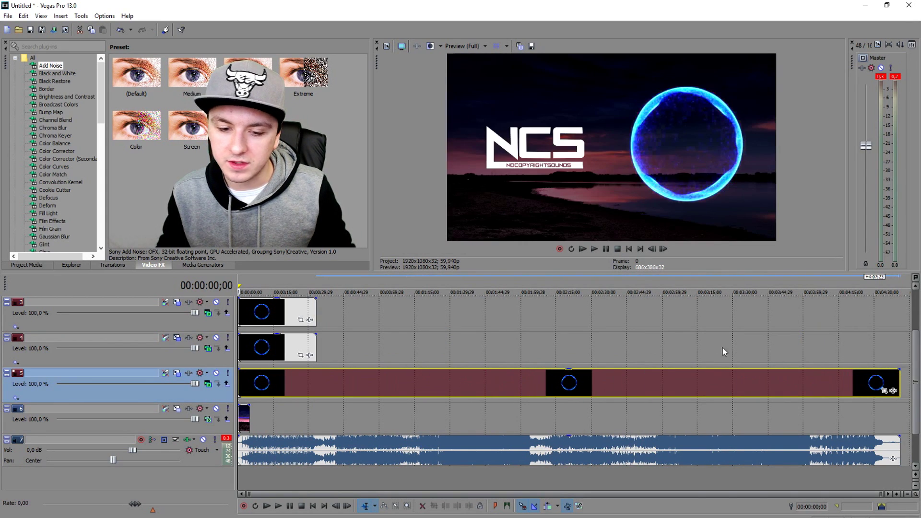